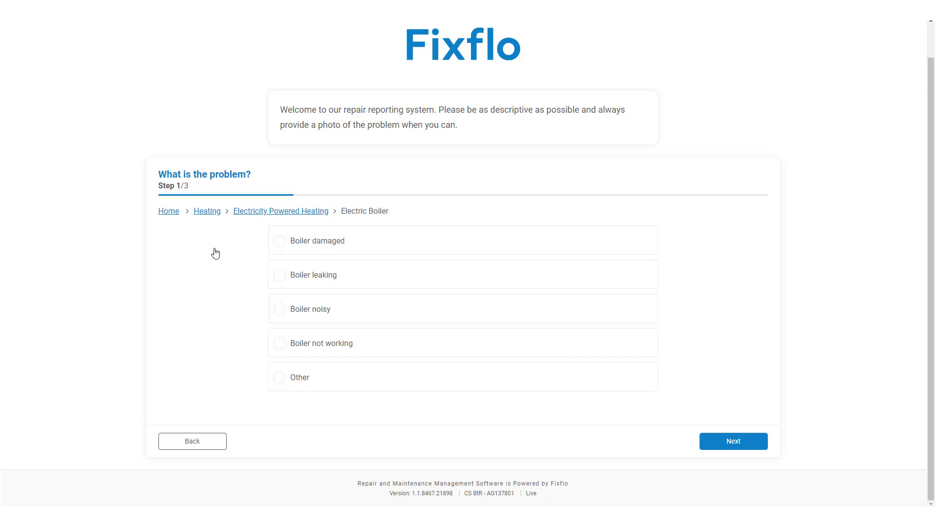
Choose 'Boiler not working' as the problem and dismiss the Check boiler advice
click(373, 347)
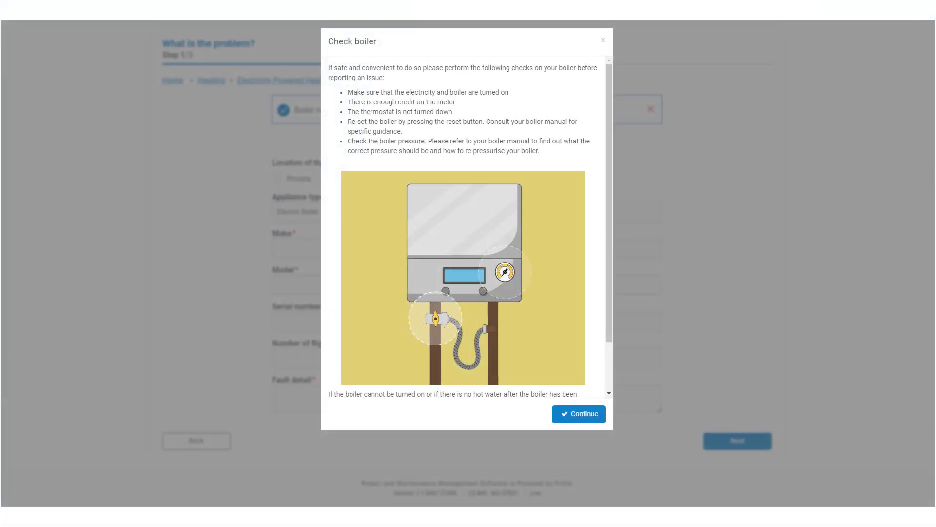
click(601, 416)
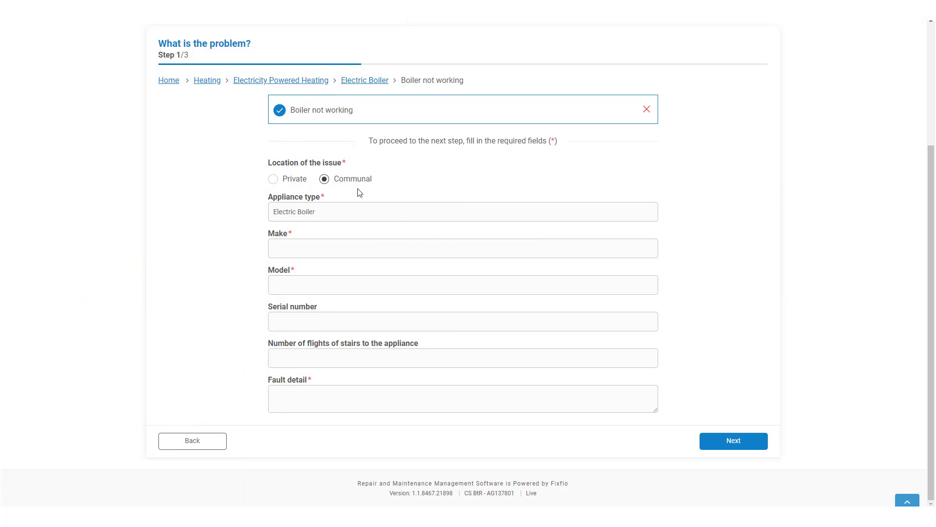
Set the location of the issue to Private
click(304, 182)
Set the boiler make to Worcester Bosch Group and the model to Classic
click(638, 250)
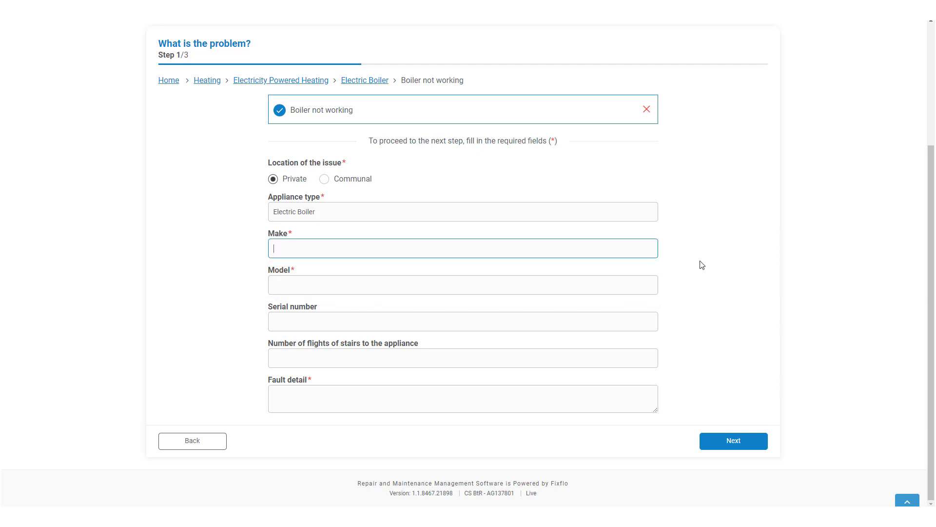
text(Wor)
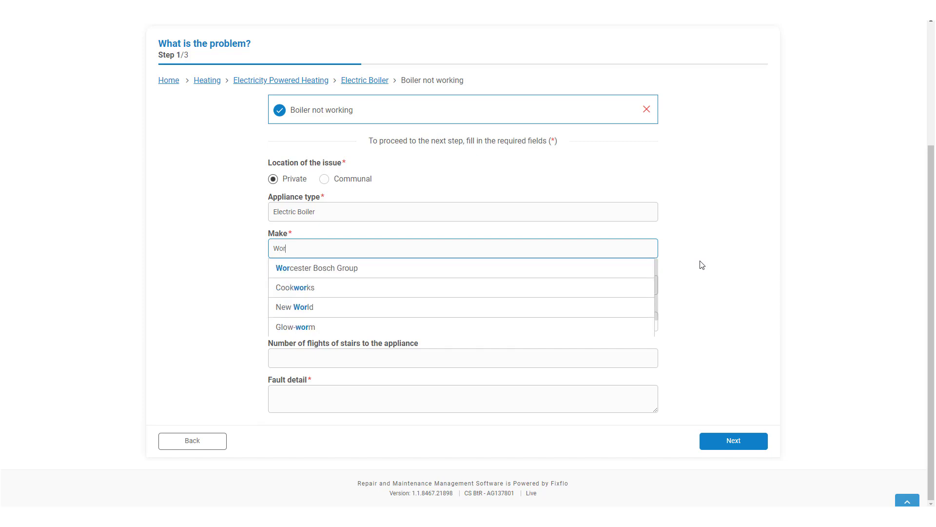
click(638, 270)
click(614, 285)
text(Classic)
Enter the fault detail 'My boiler won't turn on' and continue to step 2
key(Tab)
key(Tab)
key(Tab)
text(y boiler)
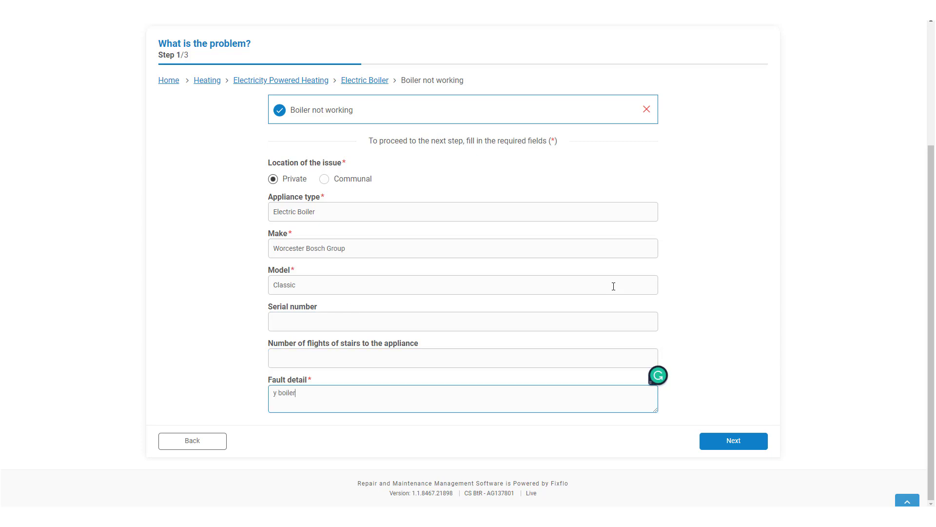
text( won't turn on)
key(Home)
text(M)
click(755, 447)
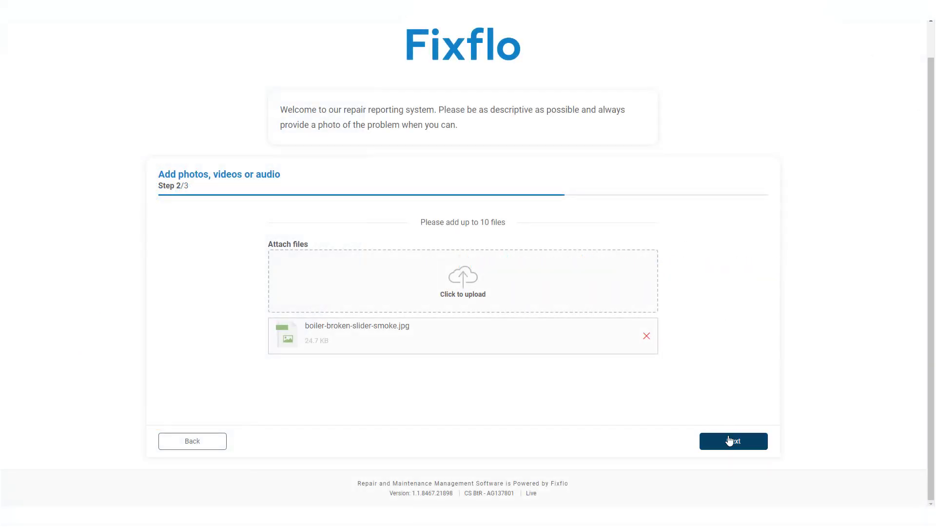
Move on to step 3, contact and address details, and begin the address search
click(730, 440)
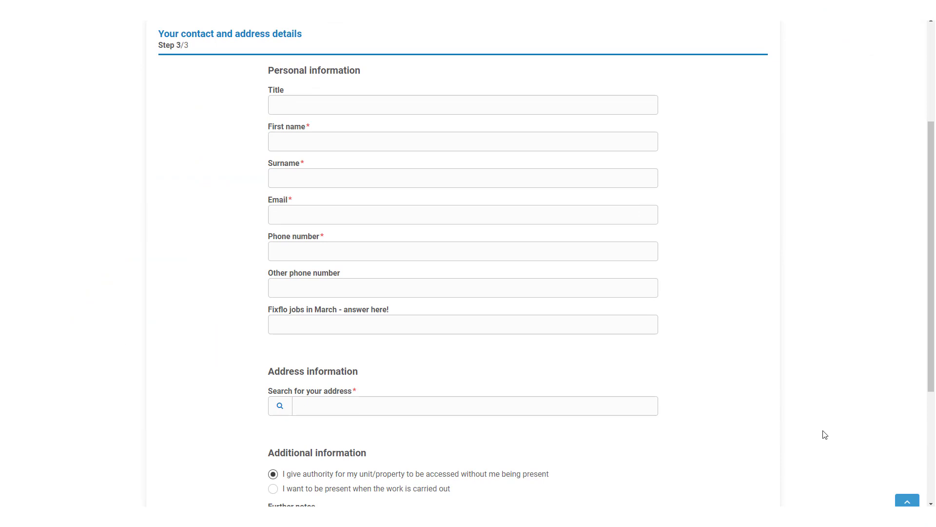
click(586, 413)
Search 'fixfl' and fill the address from the Flat 2 result
text(fixflo)
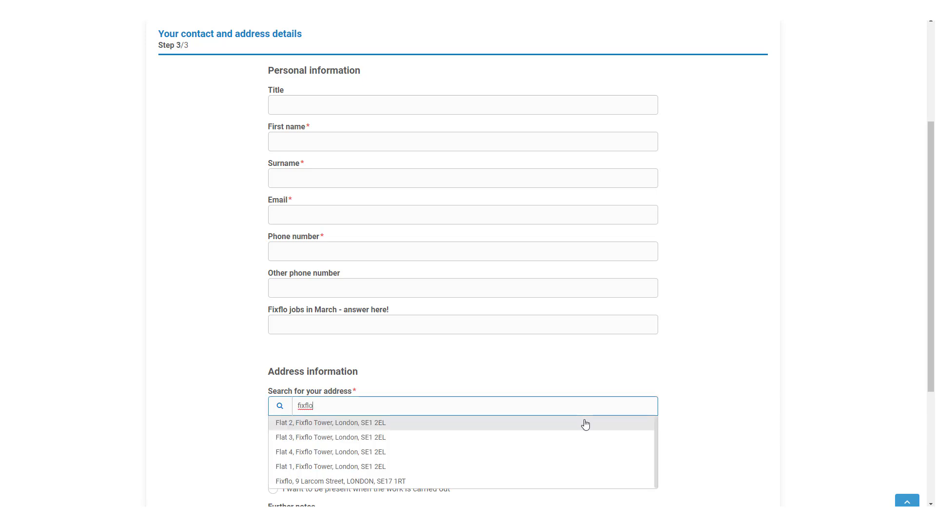
click(587, 424)
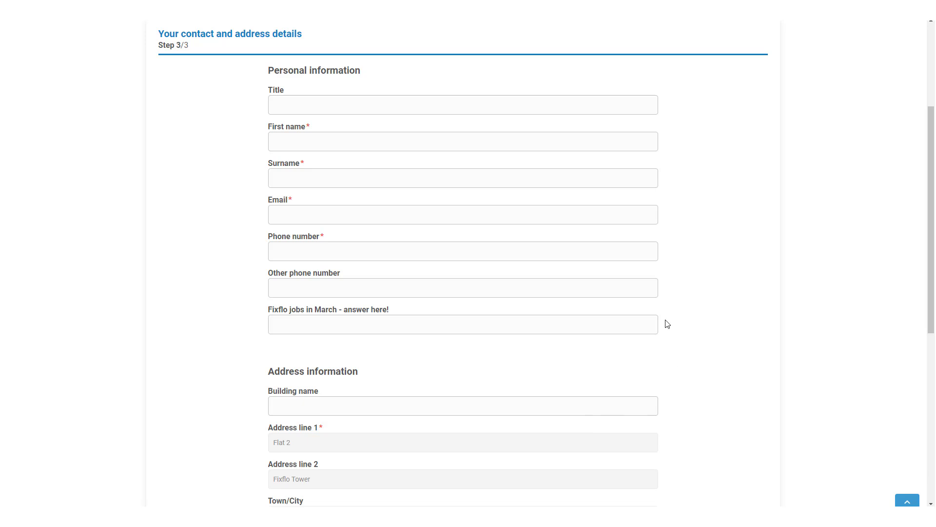
Fill in the contact's first name, surname, e-mail address and phone number
click(586, 142)
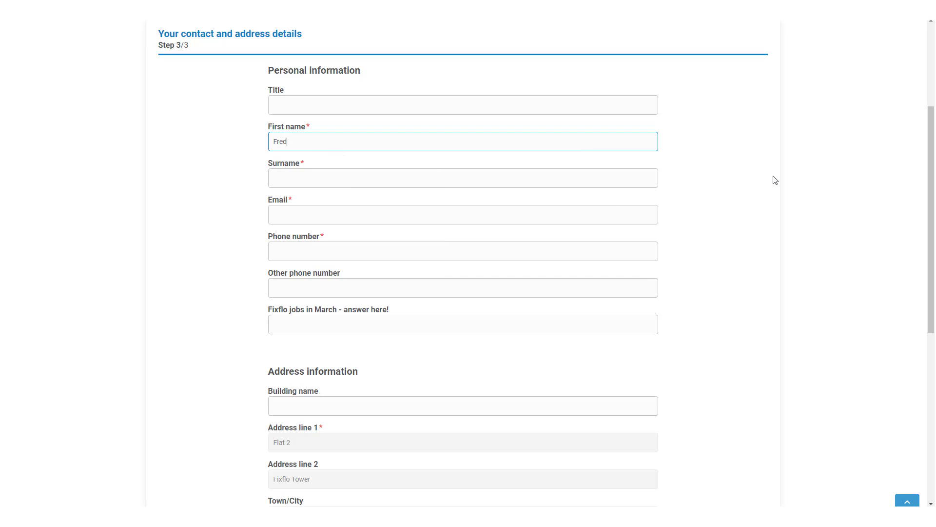
key(Tab)
key(Tab)
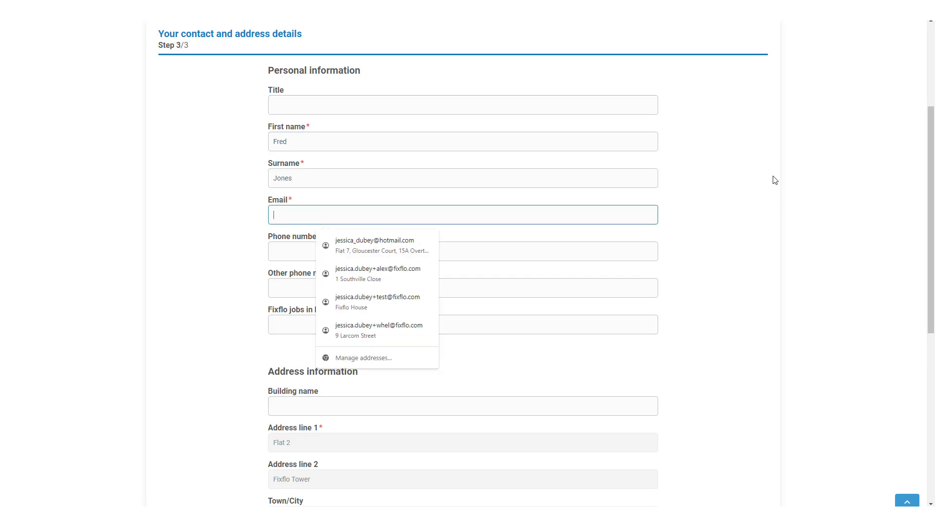
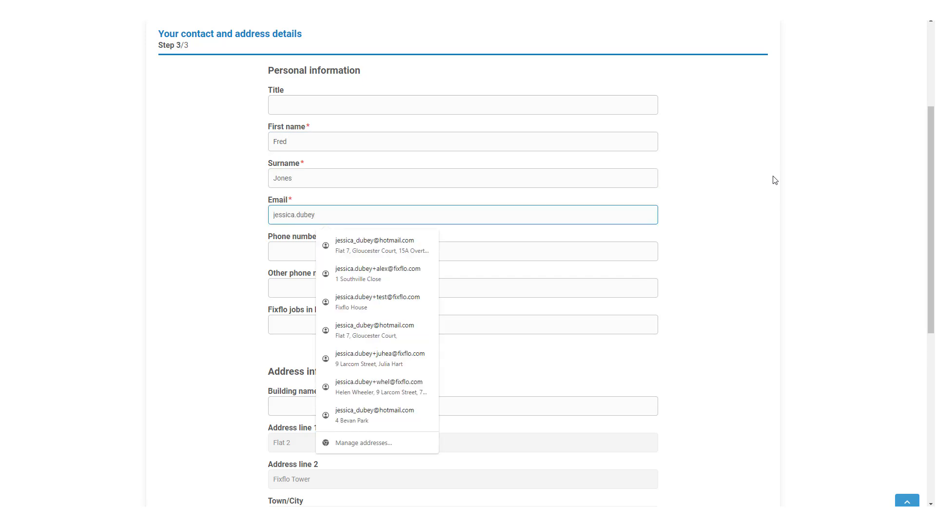
key(Tab)
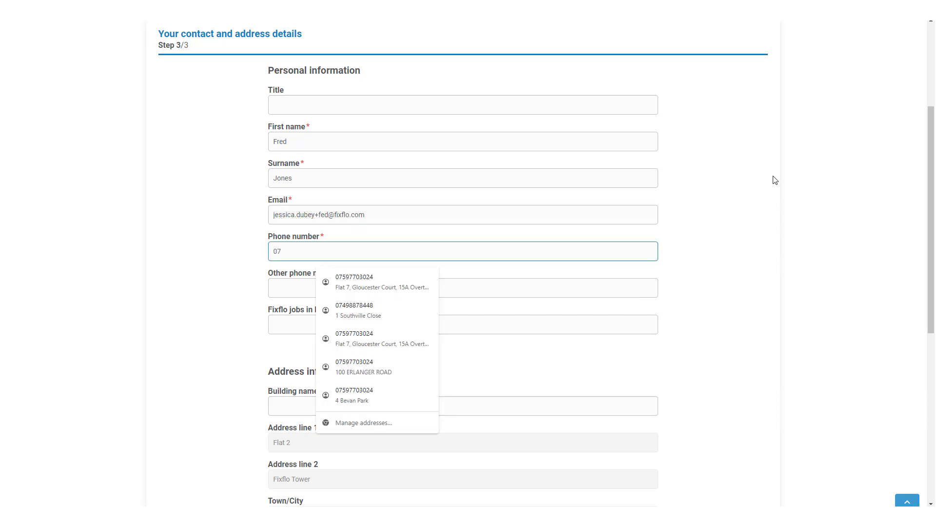
scroll(780, 181, down, 4)
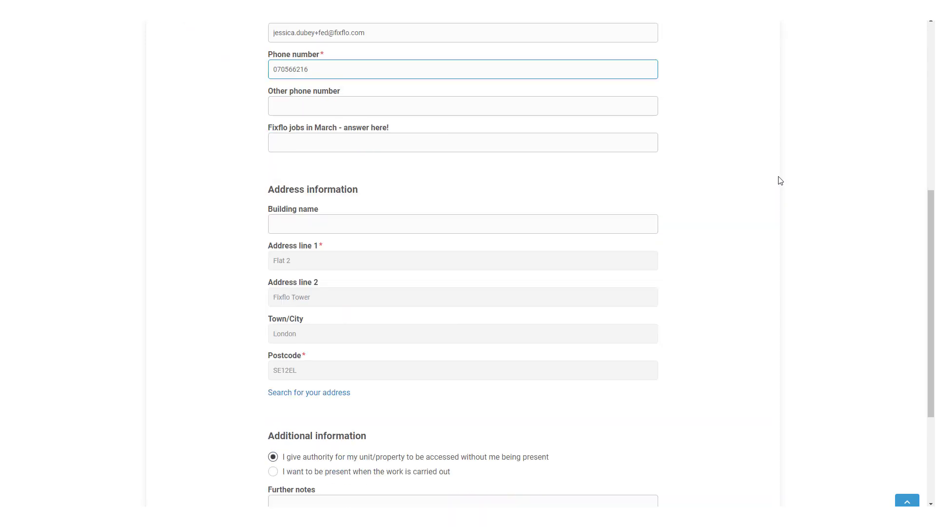
scroll(780, 181, down, 4)
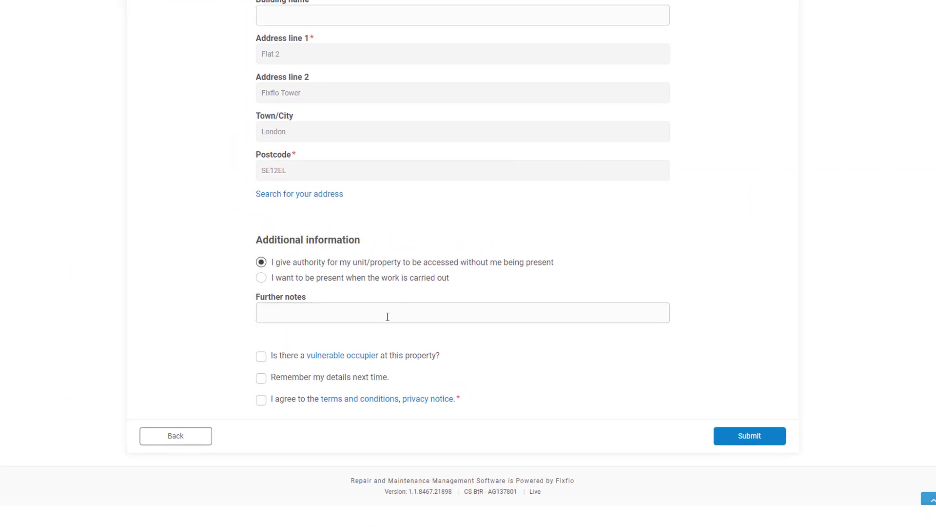
Review the vulnerable occupier explanation, agree to the terms and conditions, and submit
click(347, 357)
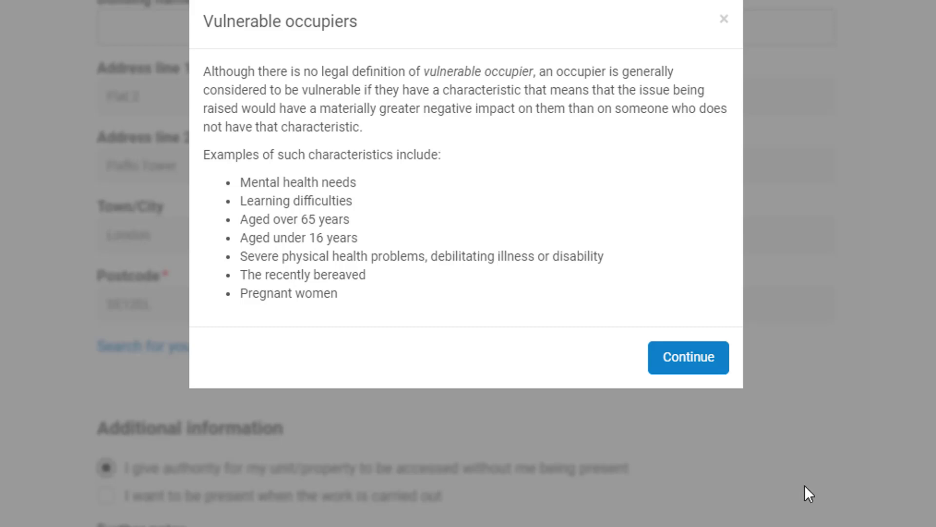
click(709, 356)
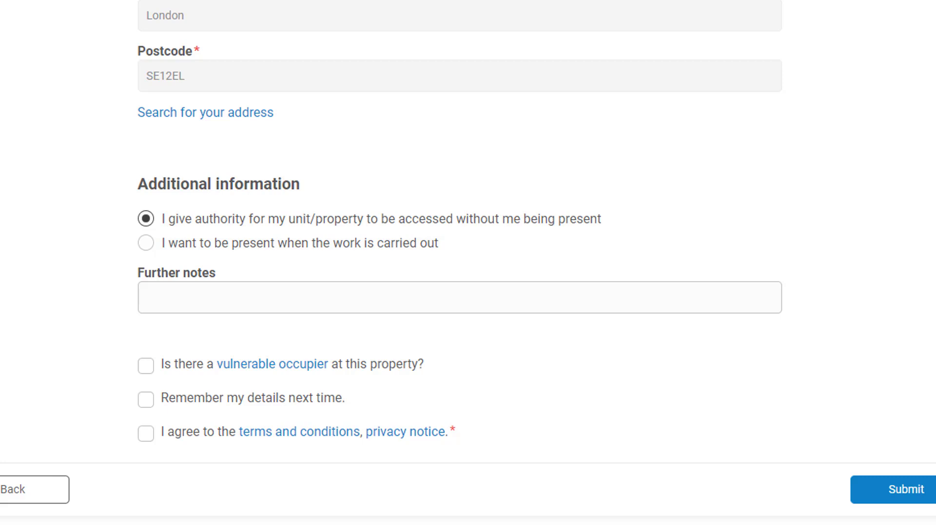
click(207, 436)
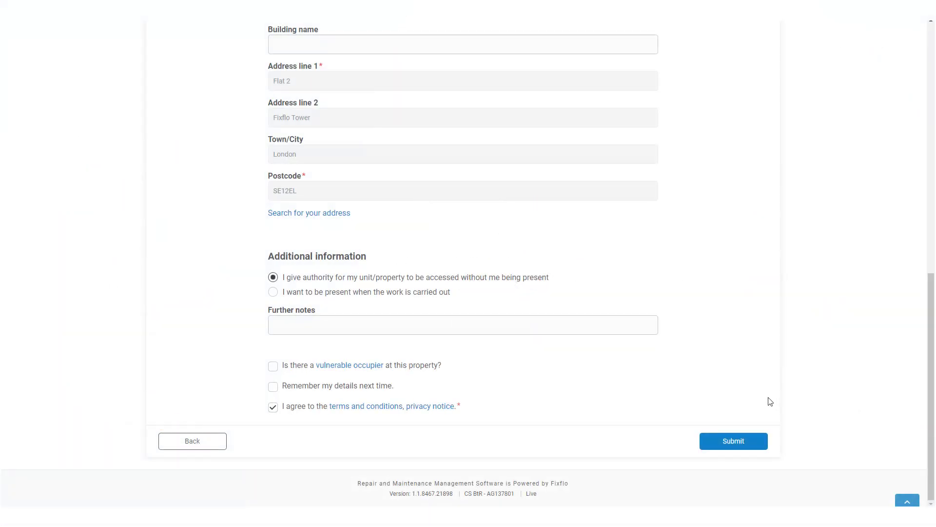
click(748, 445)
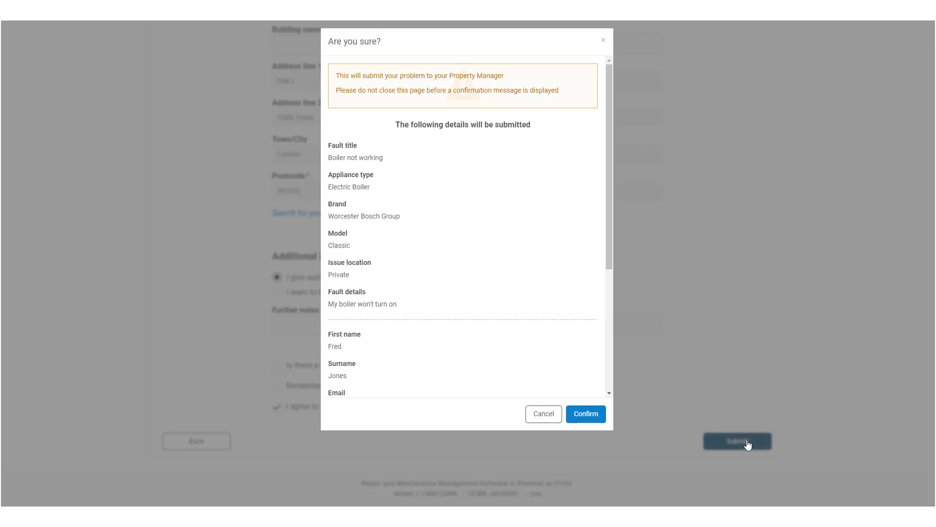
Review the Are you sure? summary and confirm sending the report to the property manager
scroll(588, 379, down, 3)
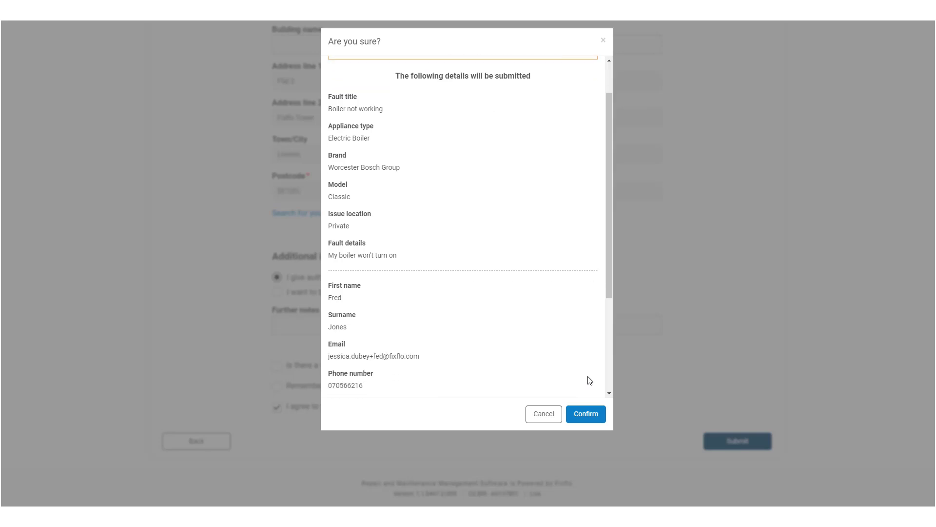
scroll(591, 381, down, 2)
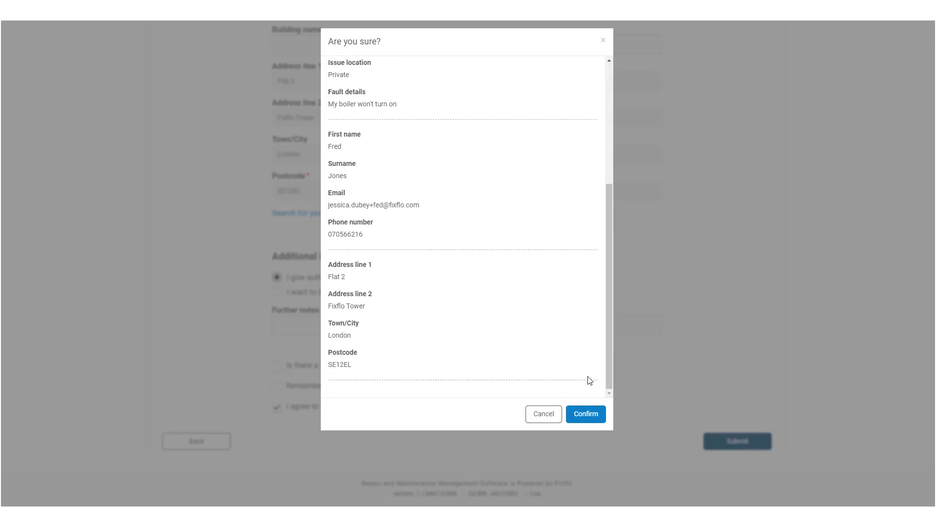
click(580, 414)
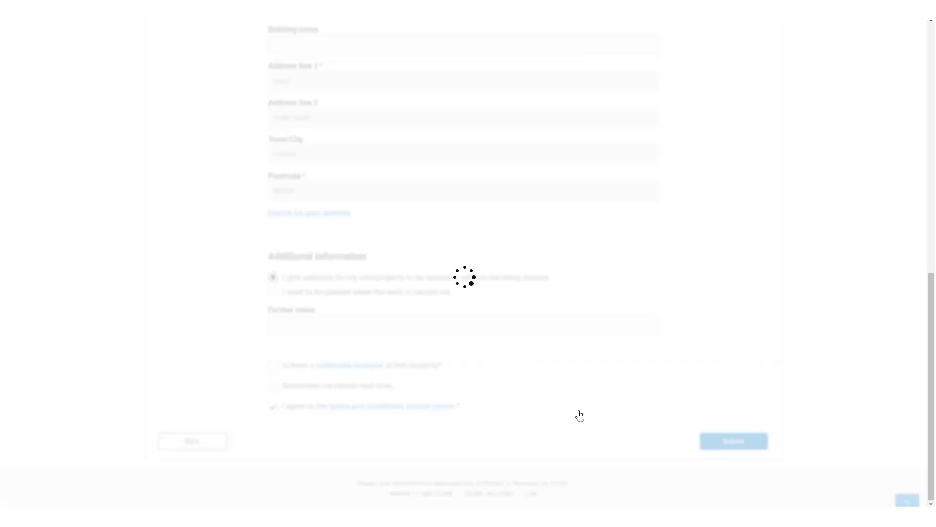